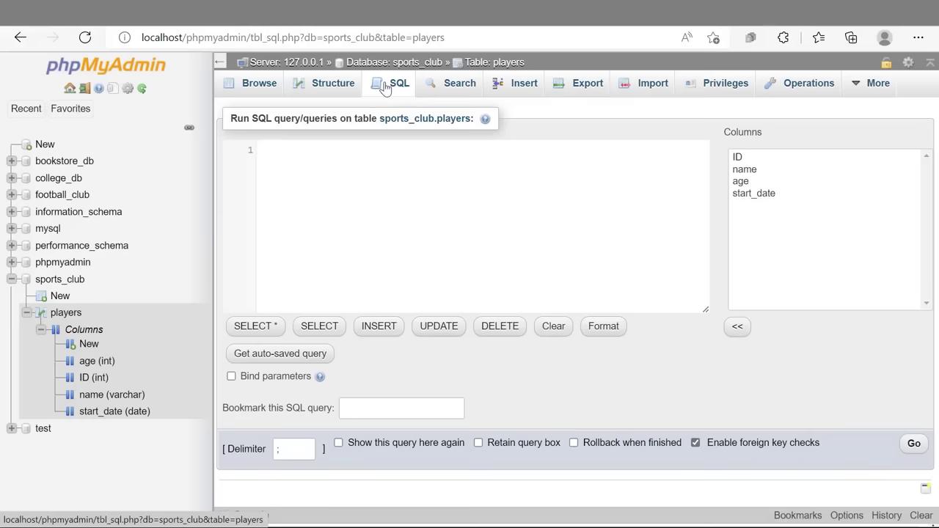
- Start a query reading INSERT INTO players with the column list ID, name, age, start_date
click(352, 160)
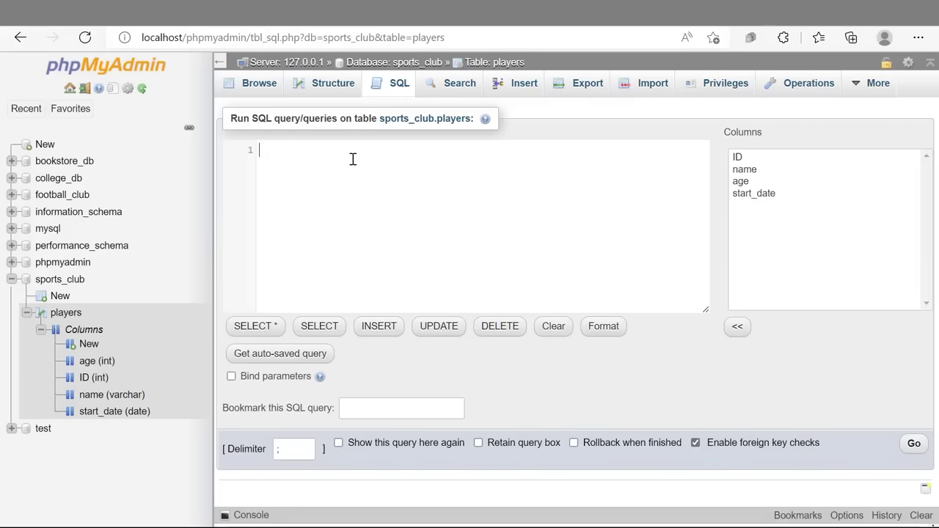
text(INSERT into)
key(Return)
text(pl)
key(Return)
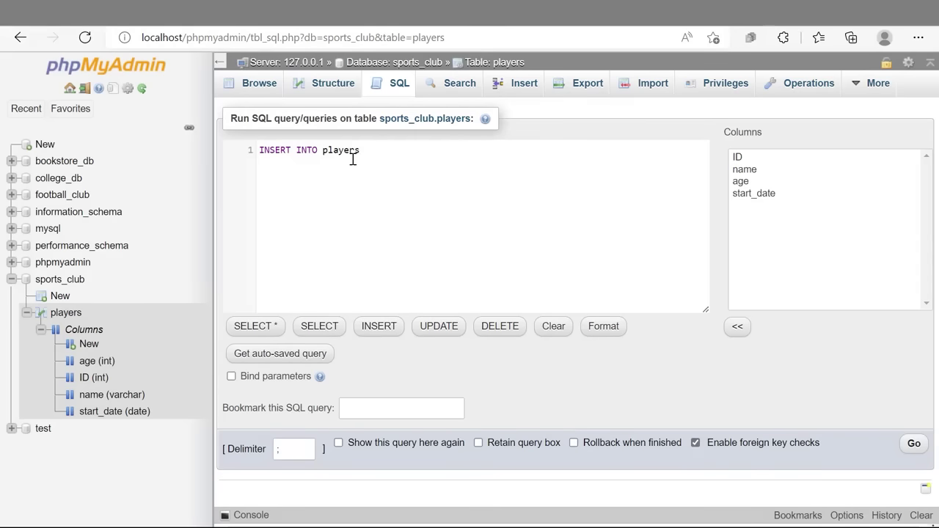
text(())
key(Left)
text(ID, name, age)
key(BackSpace)
text(, s)
key(Return)
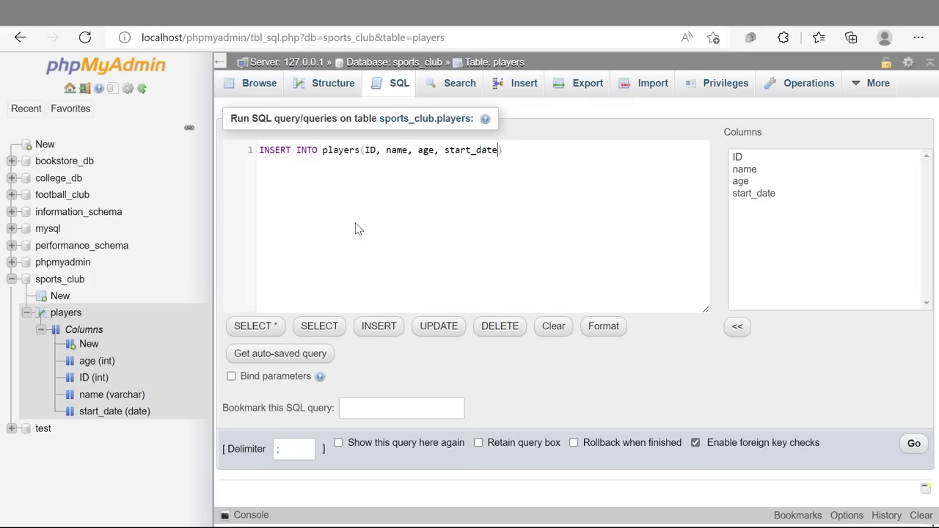
- Add a VALUES clause with ID 1, the player's first name in quotes, age 25 and start date "2020-10-15"
text(v)
key(Return)
text(())
key(Left)
text(1, "Yuval", a)
key(BackSpace)
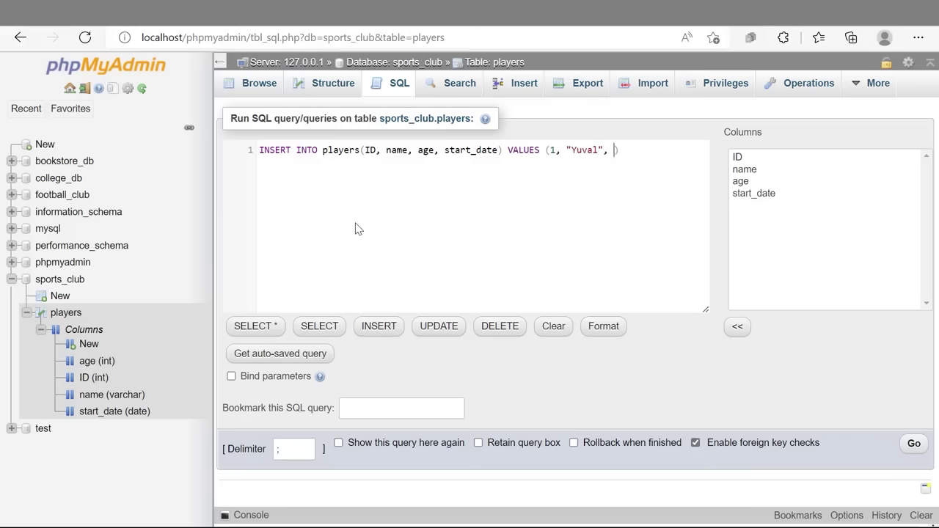
text(25, 2)
key(BackSpace)
text("2020-10-15)
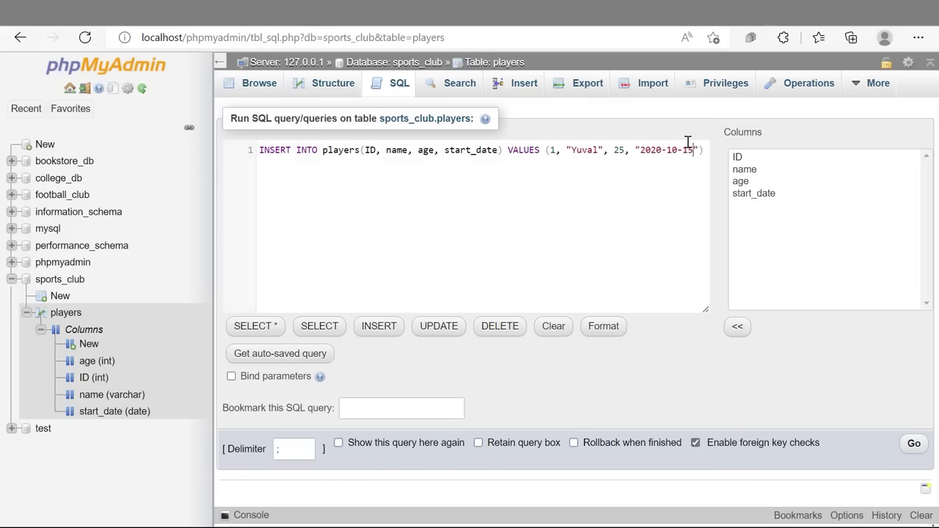
- Replace the start date value in the VALUES clause with the CURRENT_DATE() function
drag(694, 150, 641, 149)
click(676, 198)
mouse_move(693, 150)
mouse_down()
mouse_move(644, 150)
mouse_move(697, 147)
mouse_up()
click(635, 150)
key(BackSpace)
text(cur)
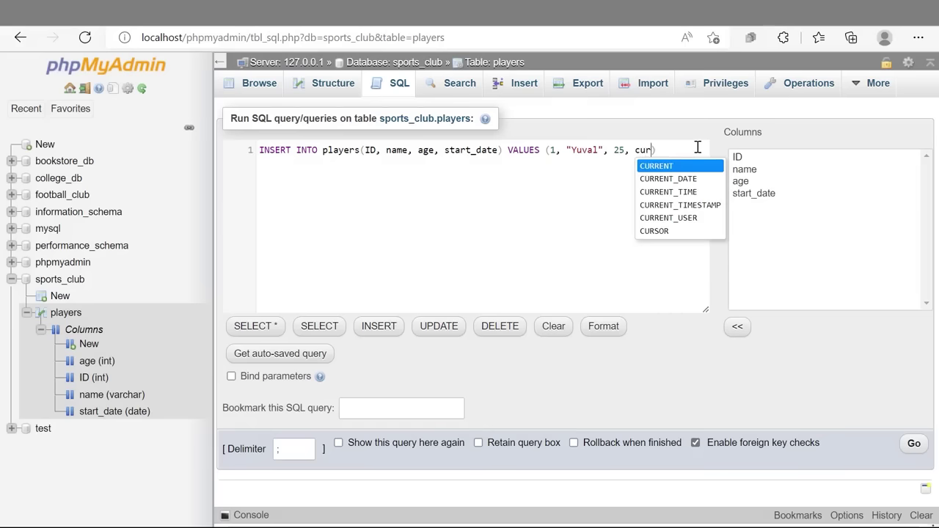
key(Down)
key(Return)
text(())
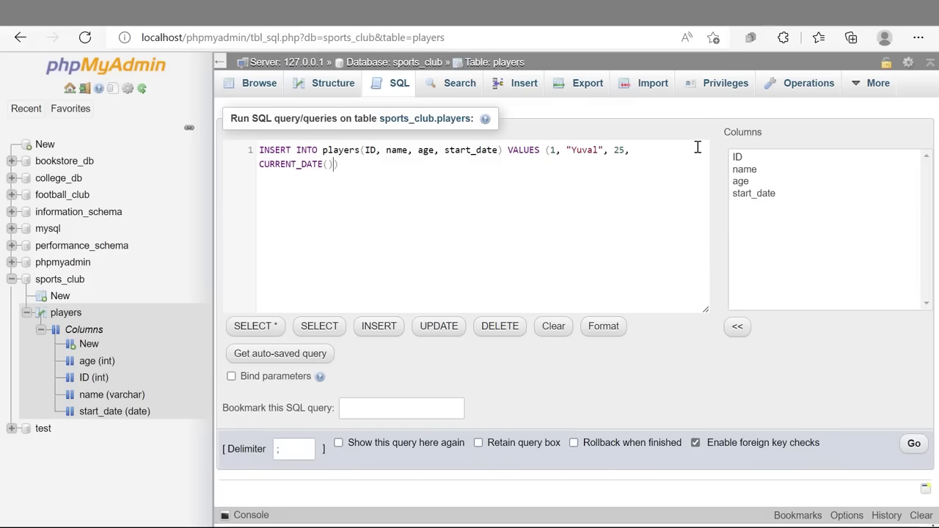
- Replace the CURRENT_DATE() function with the literal date "2020-10-15" and end the statement with a semicolon
key(shift+Left)
key(shift+Left)
key(shift+Left)
key(shift+Left)
key(shift+Left)
key(shift+Left)
key(shift+Left)
key(shift+Left)
key(shift+Left)
key(shift+Left)
key(shift+Left)
key(shift+Left)
key(shift+Left)
key(shift+Left)
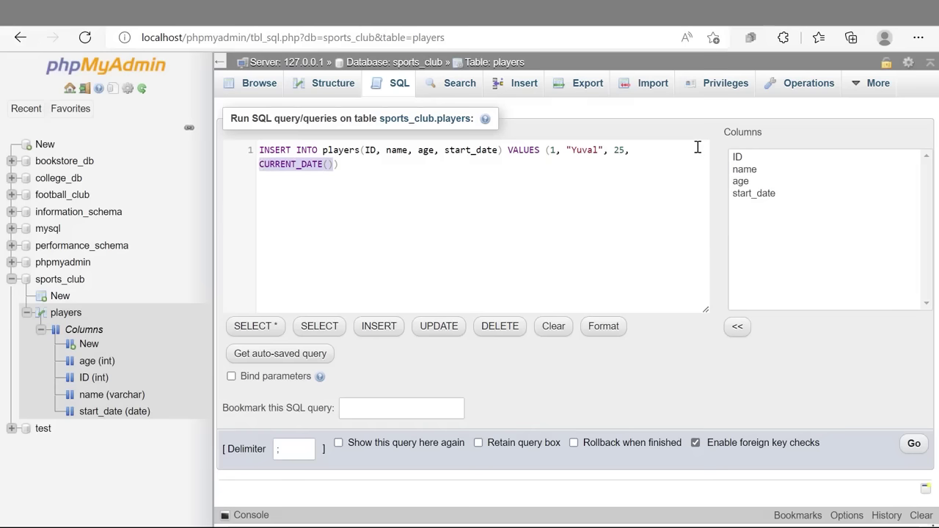
text("2020-10-15");)
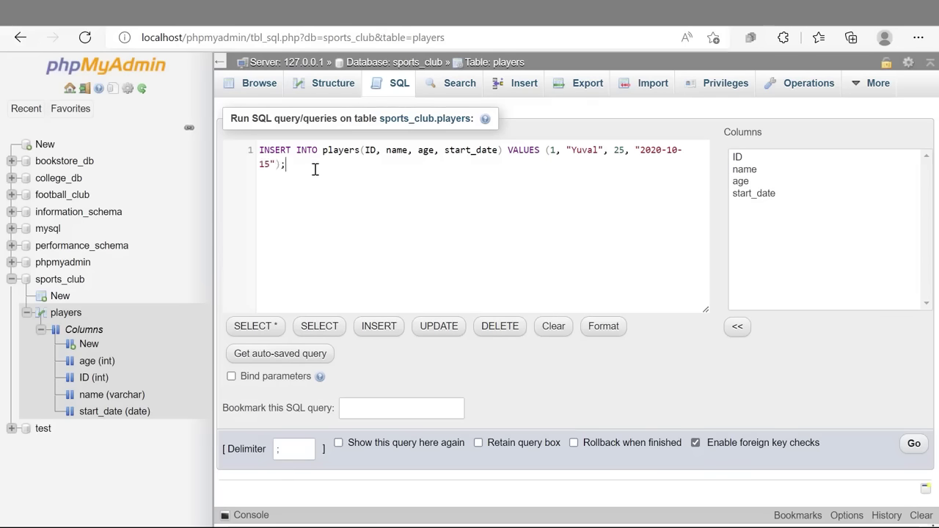
- Compare each column name in the INSERT statement with its corresponding entry in the VALUES clause
click(550, 151)
double_click(372, 149)
double_click(587, 149)
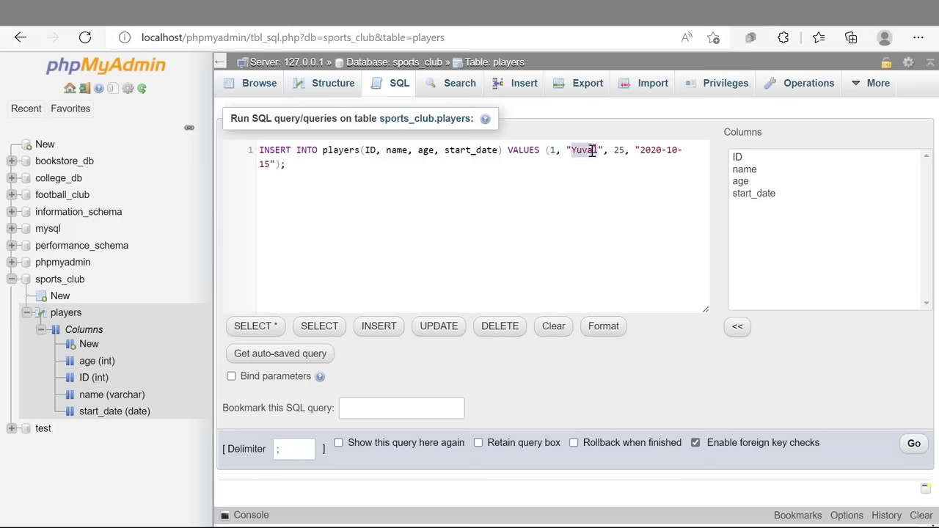
click(399, 150)
double_click(397, 150)
double_click(619, 150)
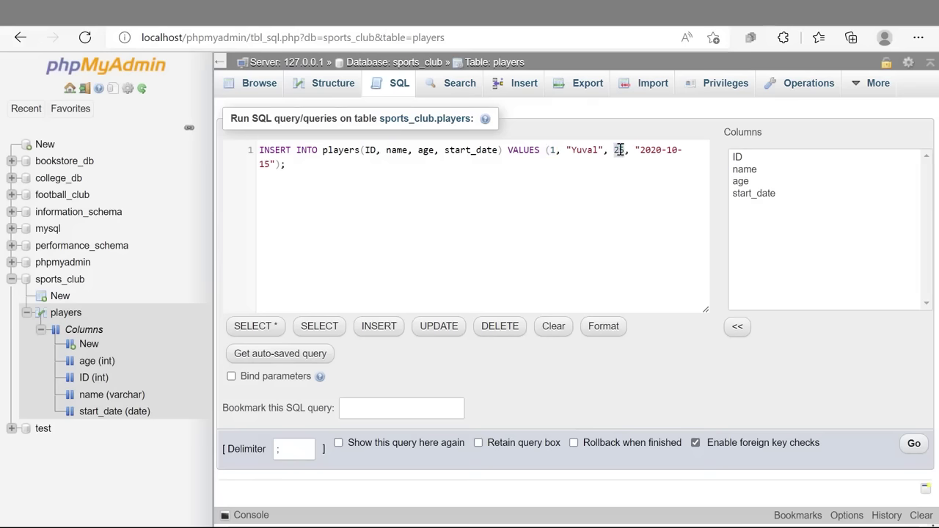
click(425, 151)
double_click(425, 151)
drag(635, 149, 272, 163)
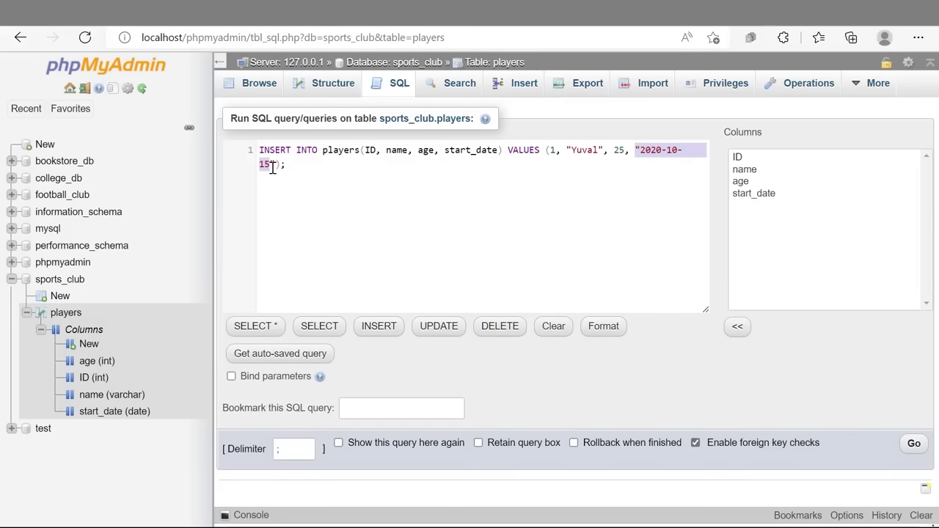
double_click(469, 150)
click(496, 200)
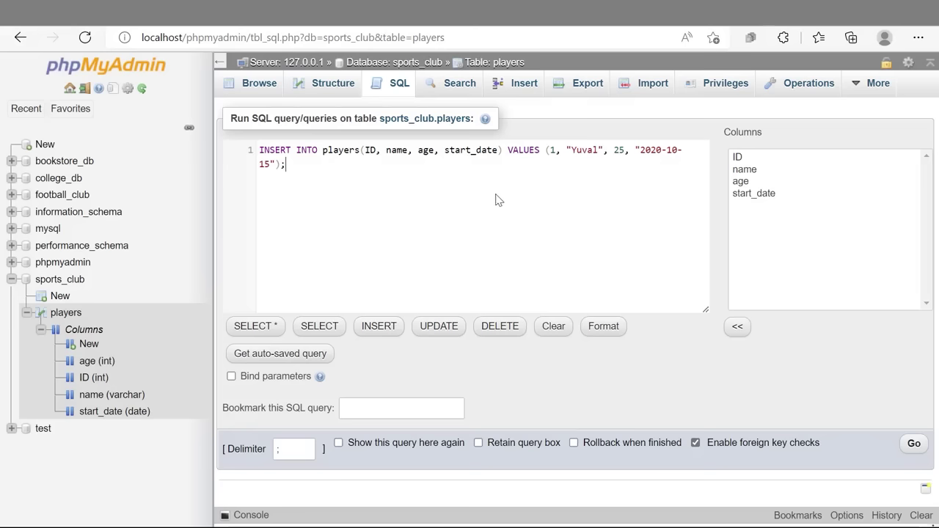
- Run the INSERT statement and browse the players table to check the new row
click(913, 444)
click(260, 85)
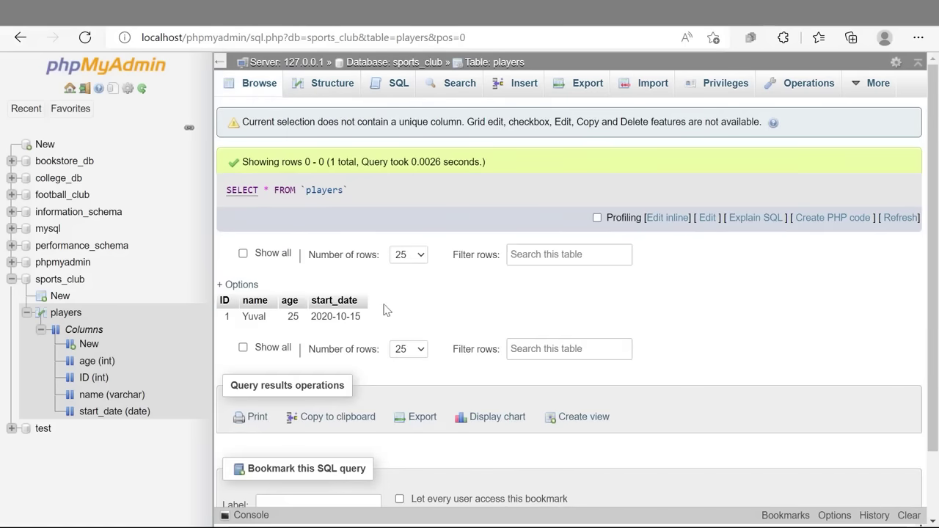
drag(377, 318, 220, 317)
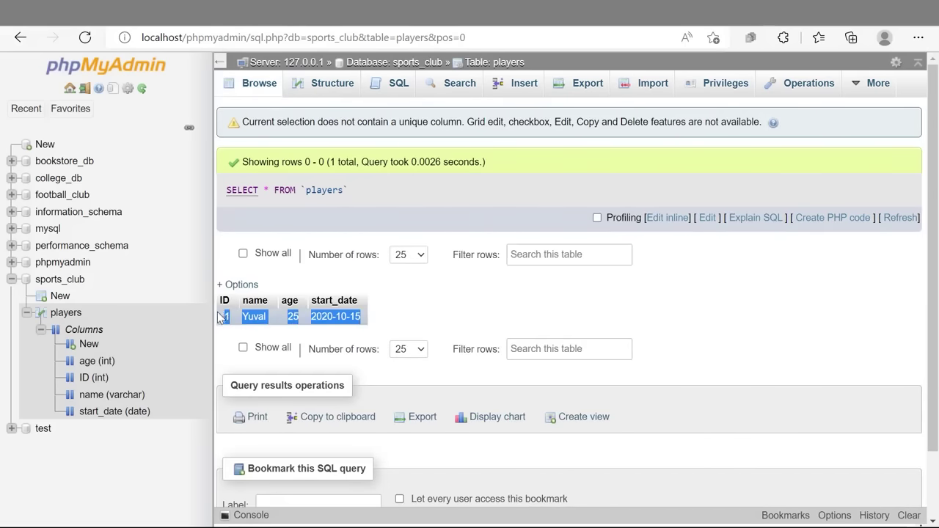
click(475, 305)
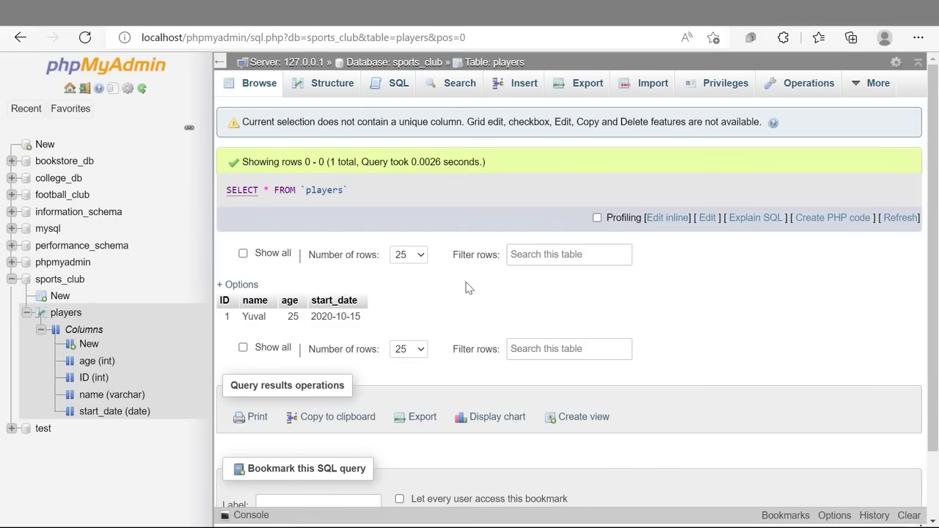
- Begin another SQL query, INSERT INTO players, listing the columns ID, name, age and start_date
click(400, 88)
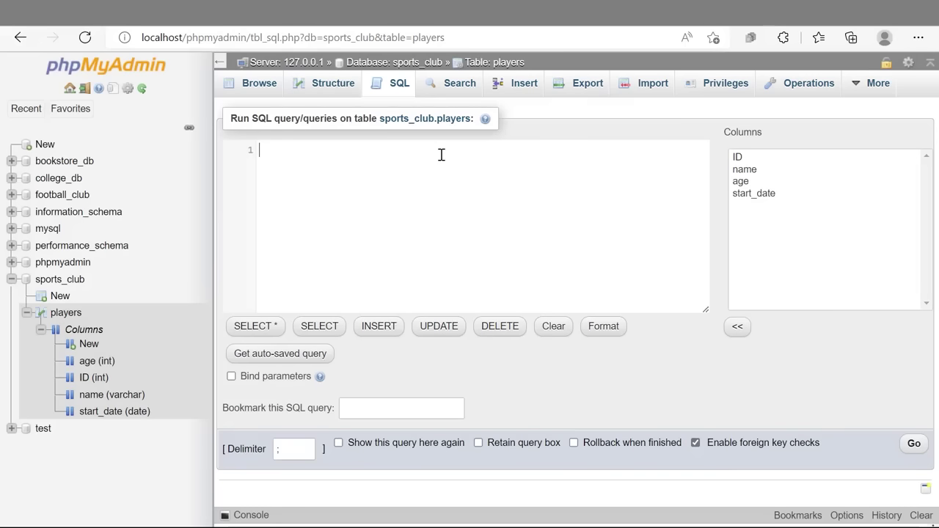
text(INSERT in)
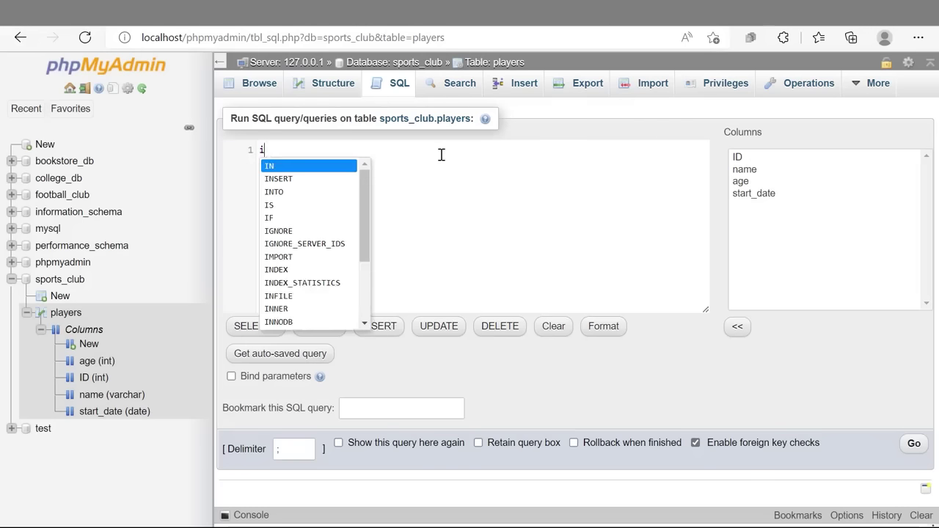
text(to)
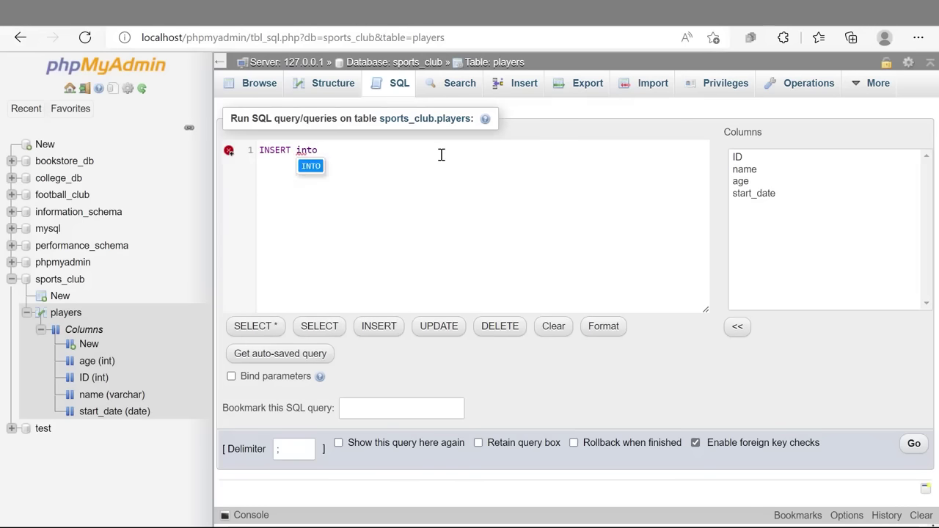
key(Return)
text(pl)
key(Return)
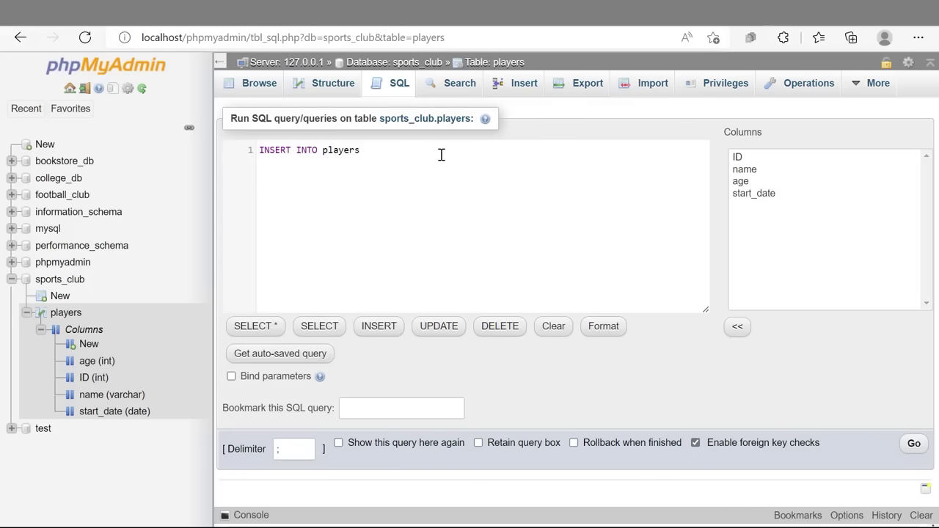
text(())
text(ID, )
text(name, age,s)
key(Return)
key(Right)
- Add two VALUES rows with the players' first names: ID 2, age 27, "2020-10-12", and ID 3, age 26, "2020-10-07"
text(v)
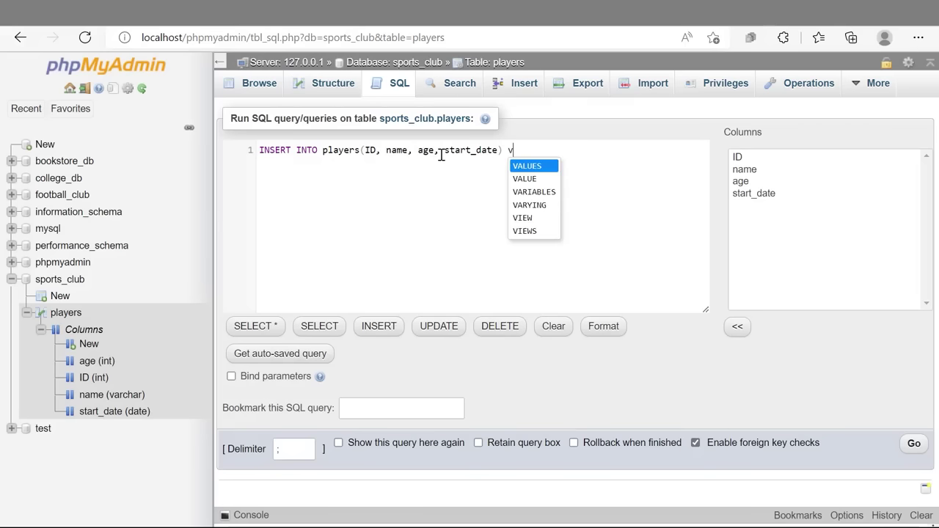
key(Return)
text((2, "Mark", )
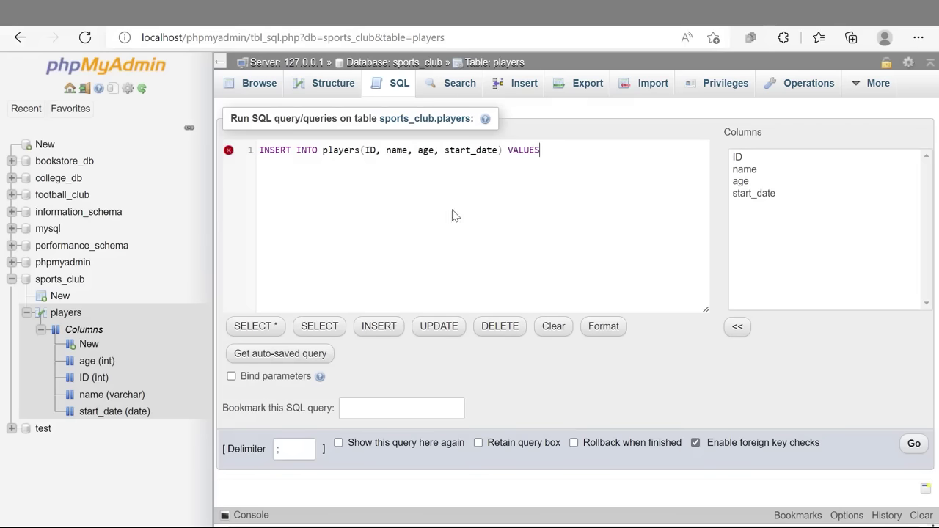
text(27, "2020-10-12"),)
key(Return)
text(();)
key(Left)
key(Left)
text(3, "Karl", 26, "2020-10-07)
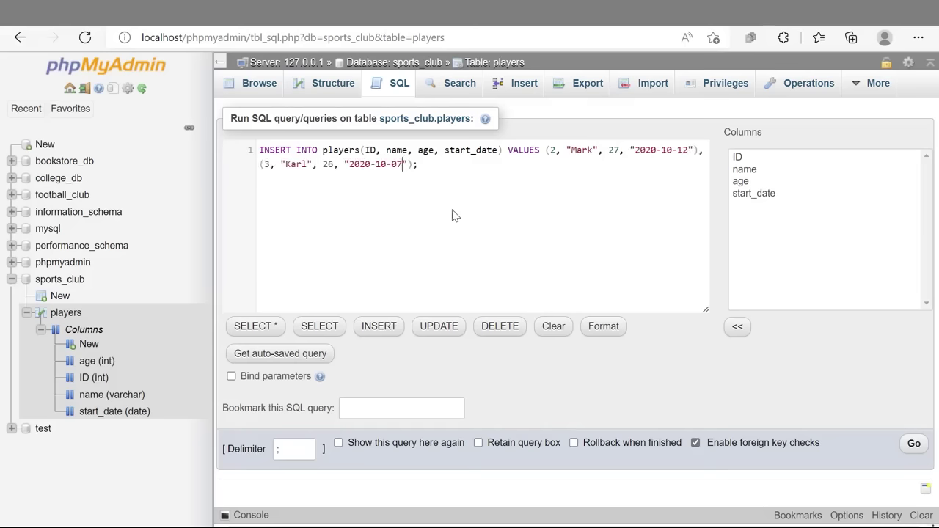
- Run the two-row INSERT statement and browse the players table
click(914, 443)
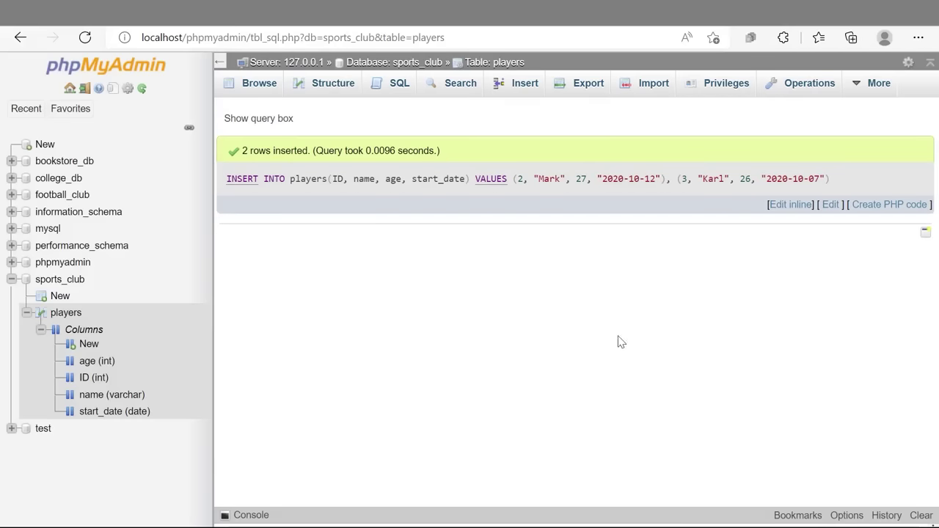
click(256, 86)
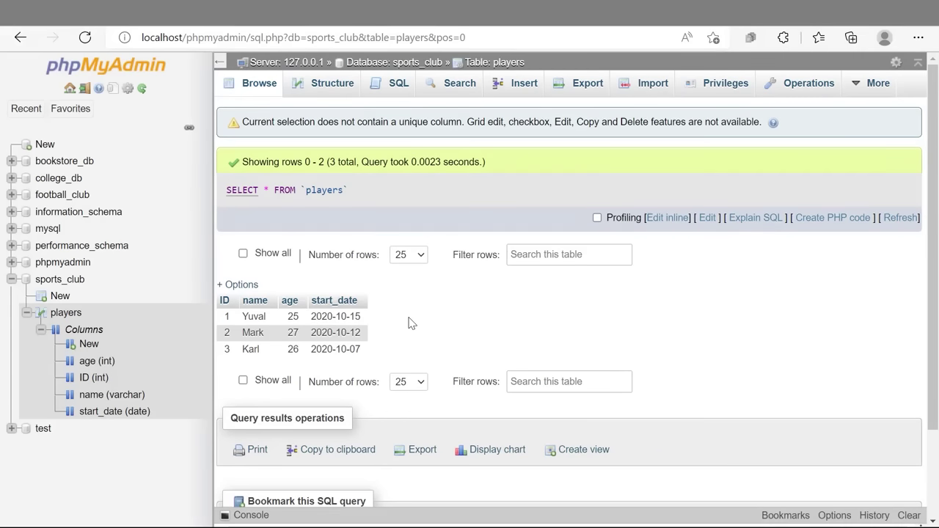
- Write and run the query SELECT * FROM players; on the players table
click(398, 85)
key(ctrl+a)
key(BackSpace)
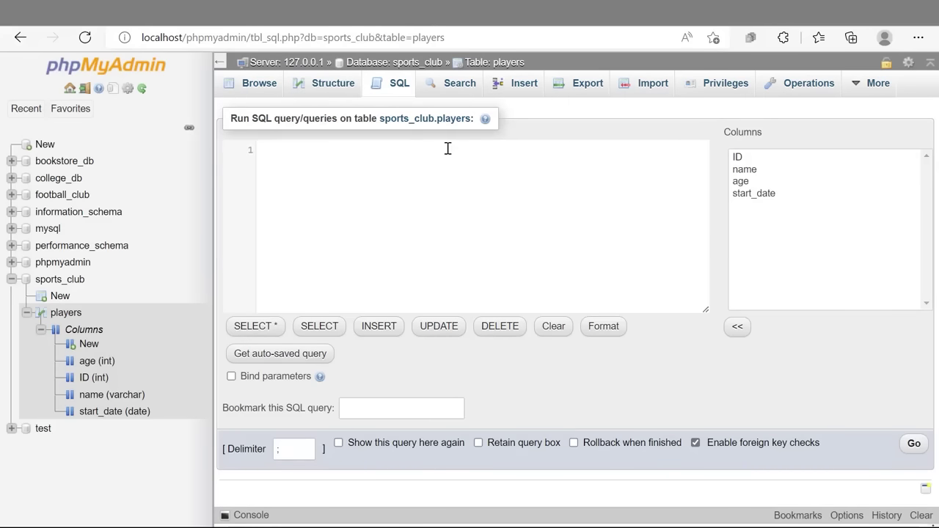
text(se)
key(Return)
text(* fr)
key(Return)
text(pl)
key(Return)
text(;)
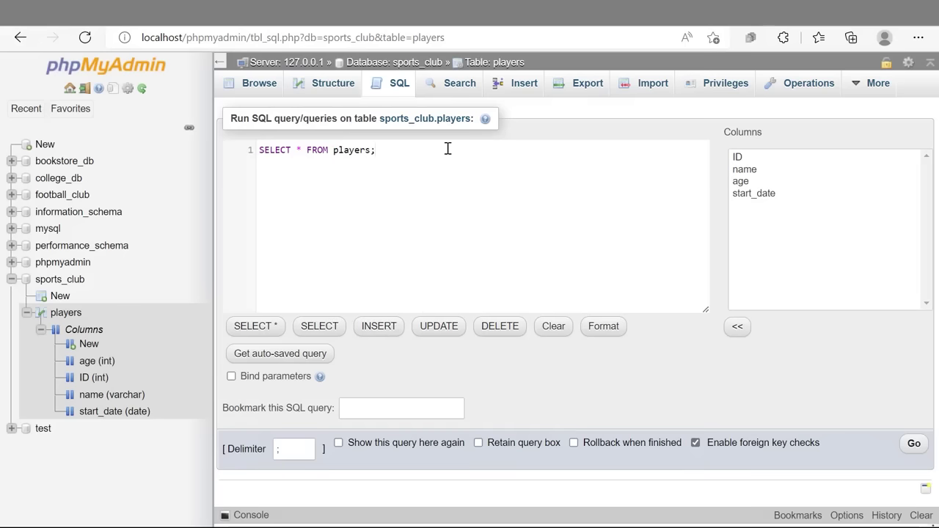
click(914, 445)
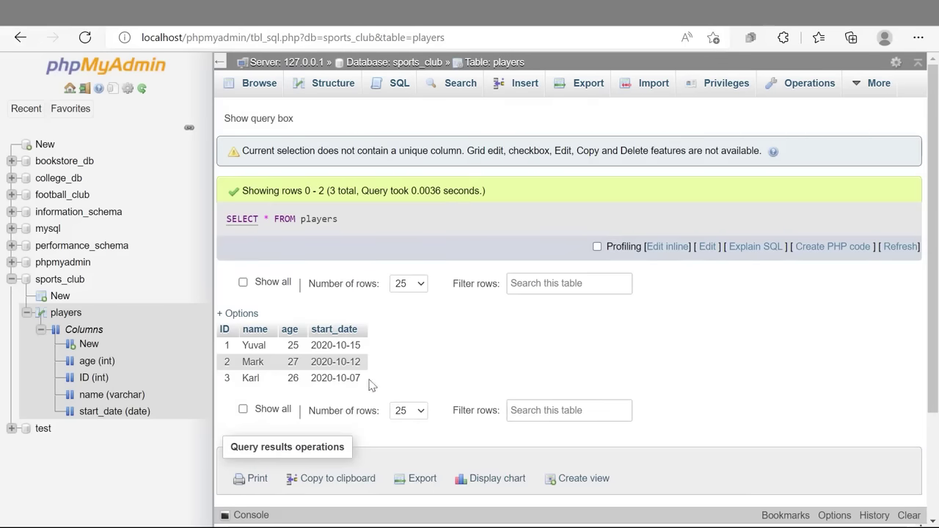
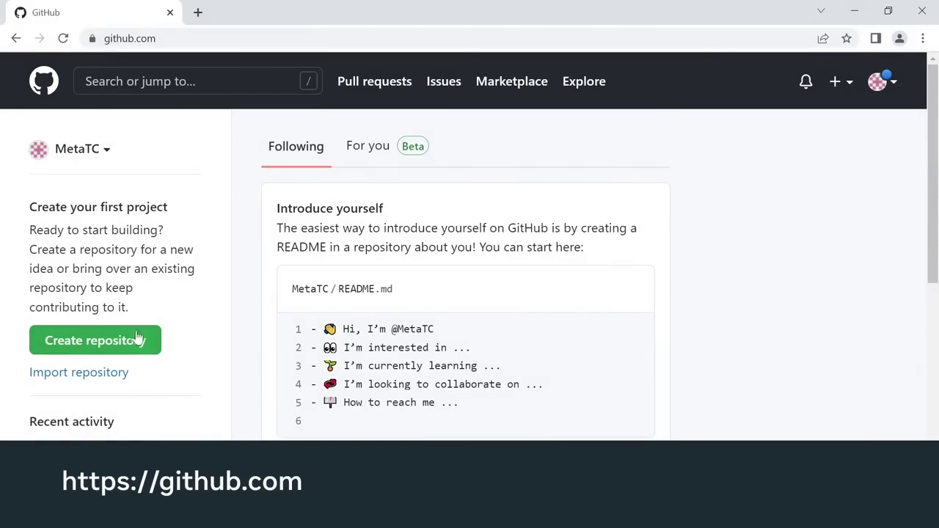
- Start a new GitHub repository named my-first-repo with the description "Practice account for learning Git"
click(149, 342)
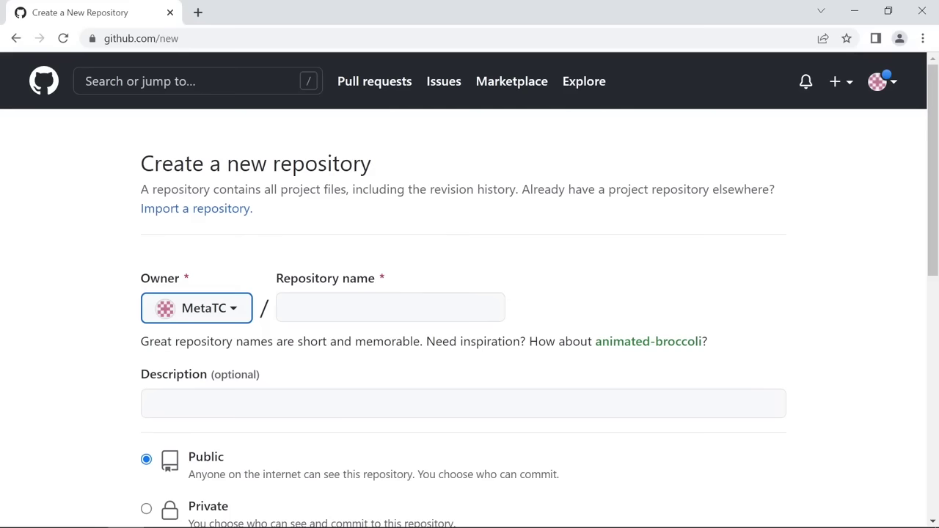
key(Tab)
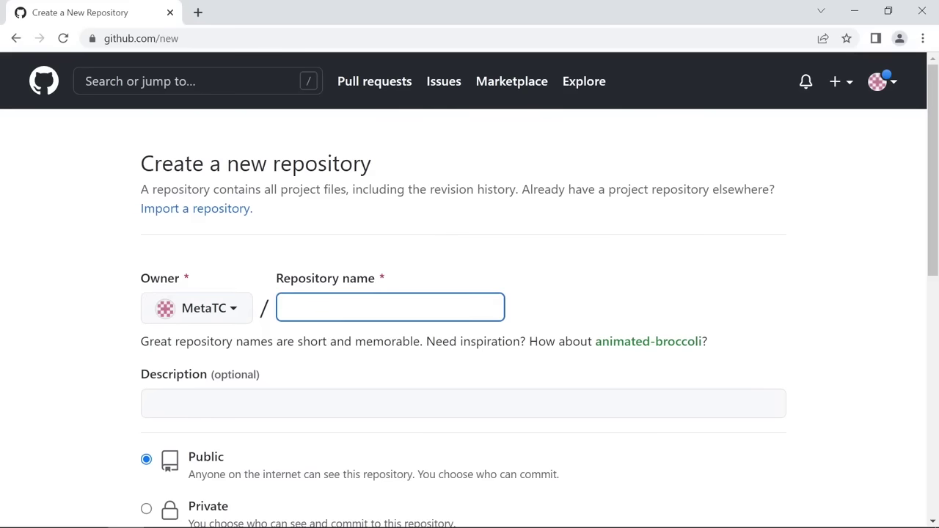
text(my-)
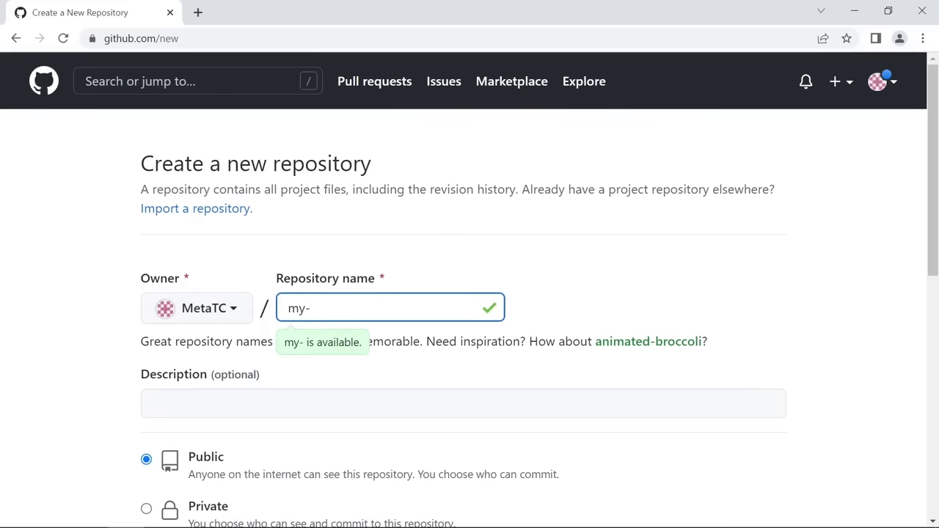
text(first-repo)
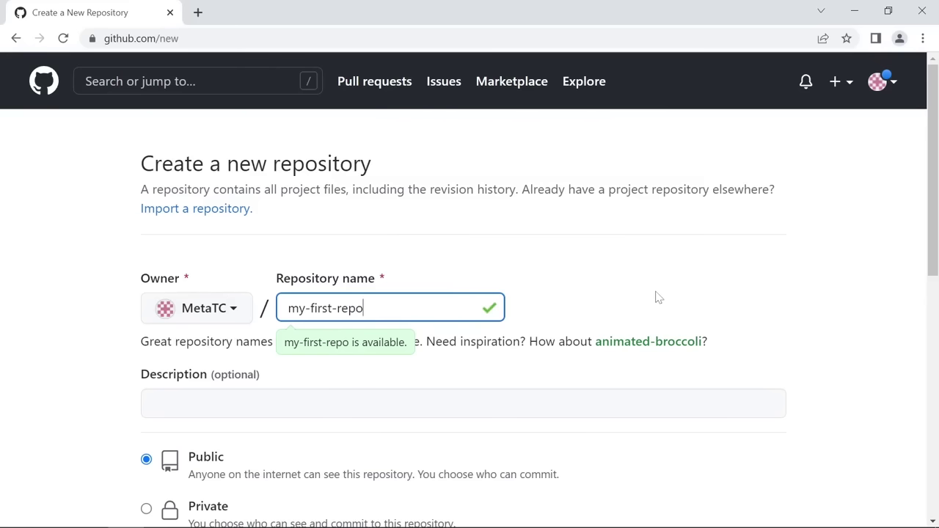
key(Tab)
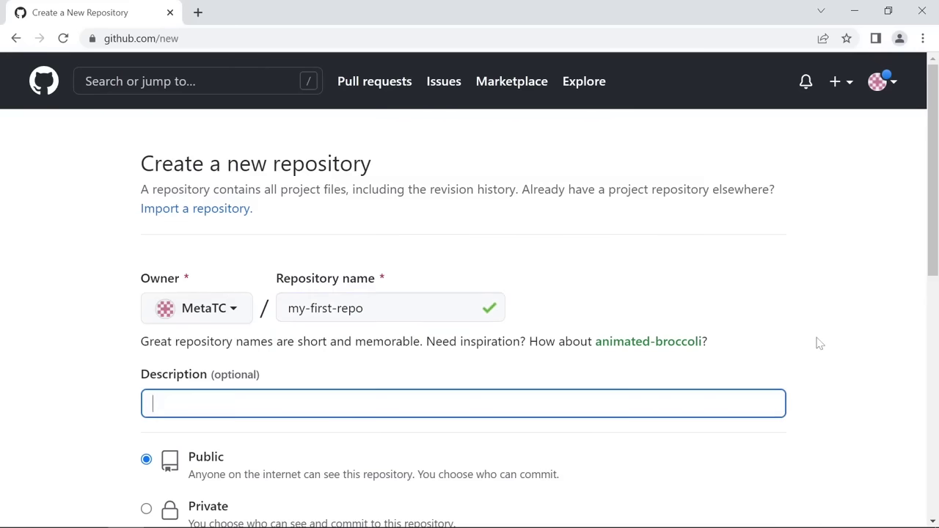
text(Practice account f)
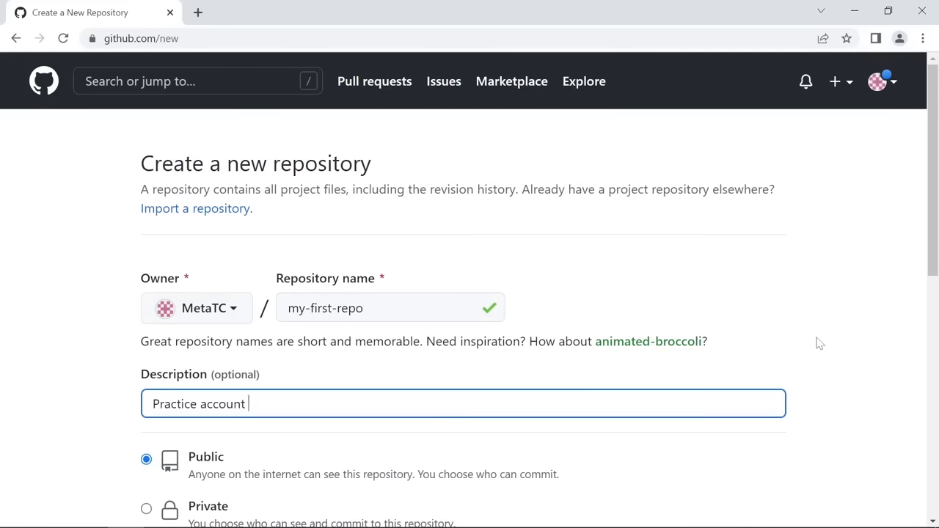
text(or learning Git)
- Initialize the new repository with a README file and create it
scroll(840, 356, down, 3)
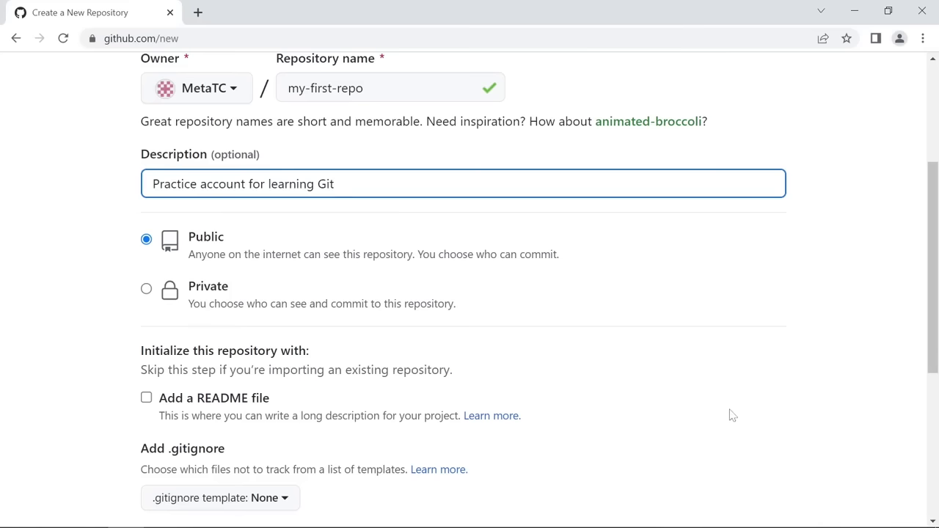
scroll(733, 413, down, 2)
scroll(733, 412, down, 1)
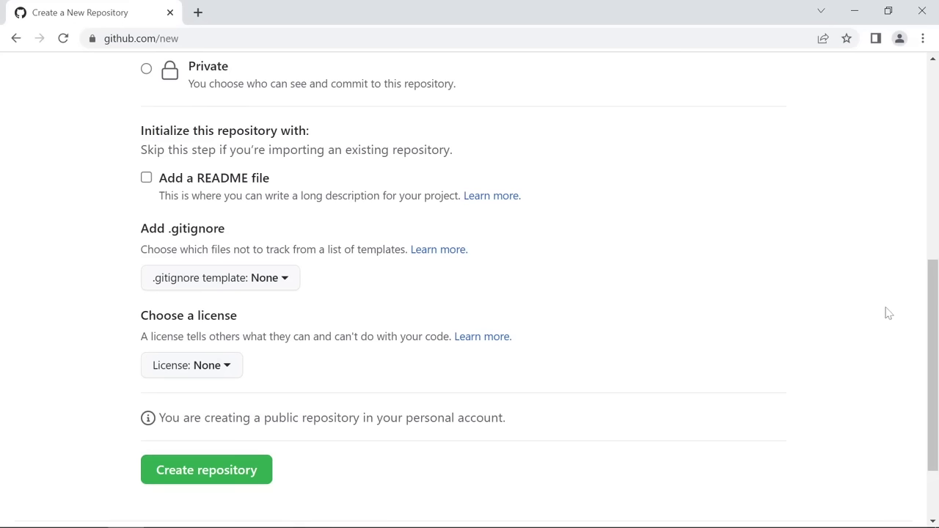
click(146, 178)
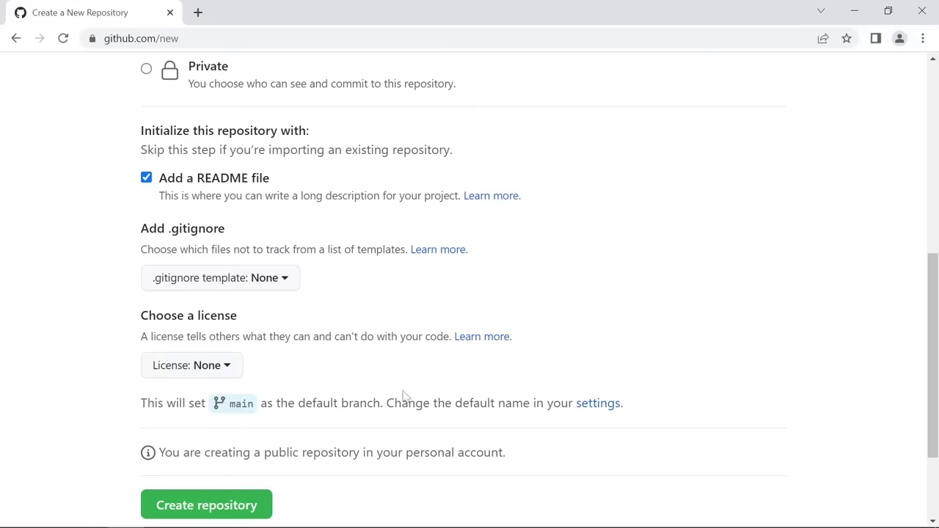
click(214, 506)
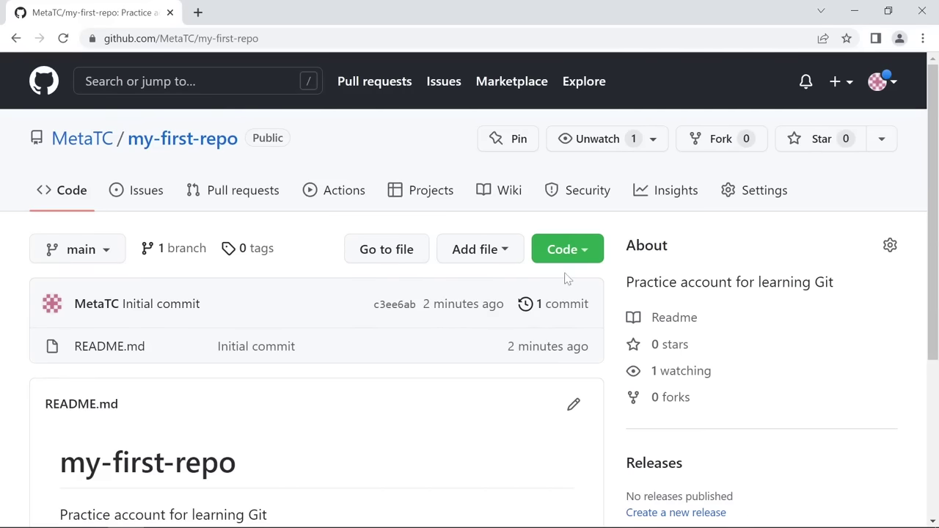
- View the repository's SSH and GitHub CLI clone options, then copy its HTTPS clone URL
click(583, 258)
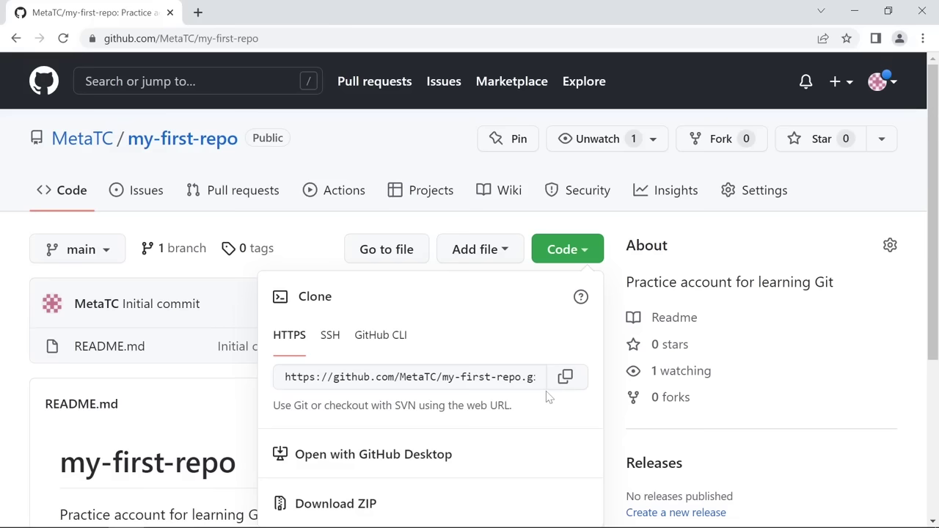
click(332, 341)
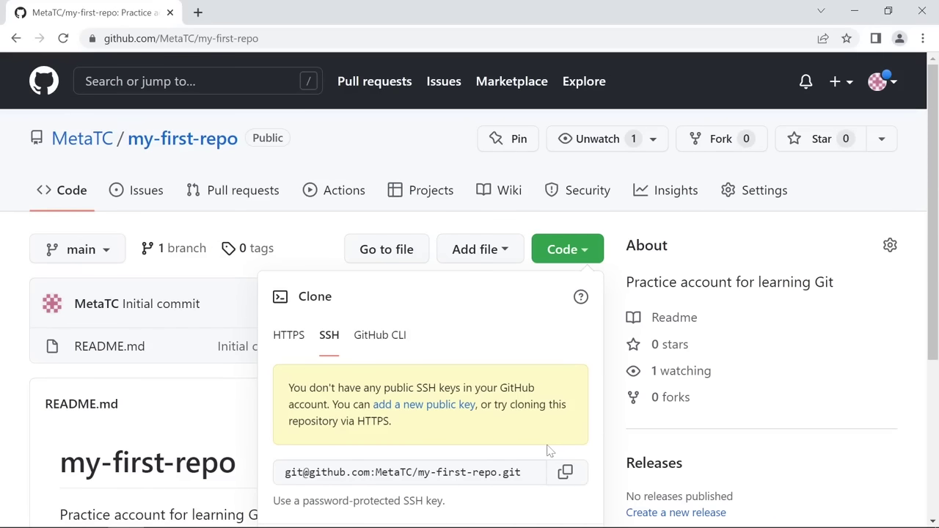
click(393, 338)
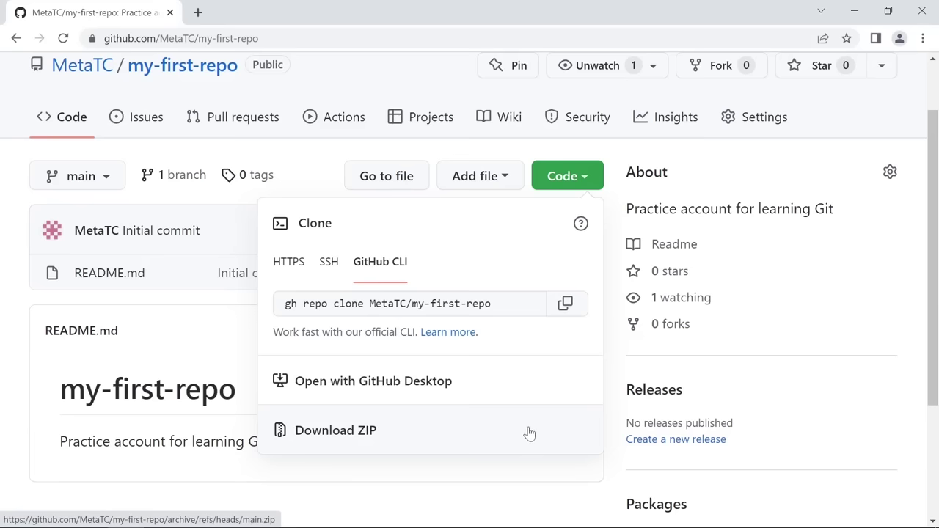
click(291, 262)
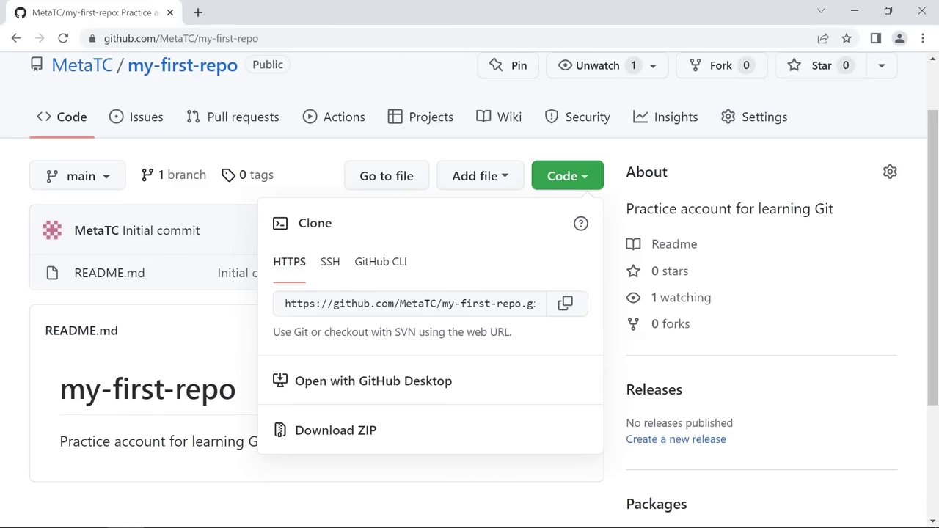
click(566, 305)
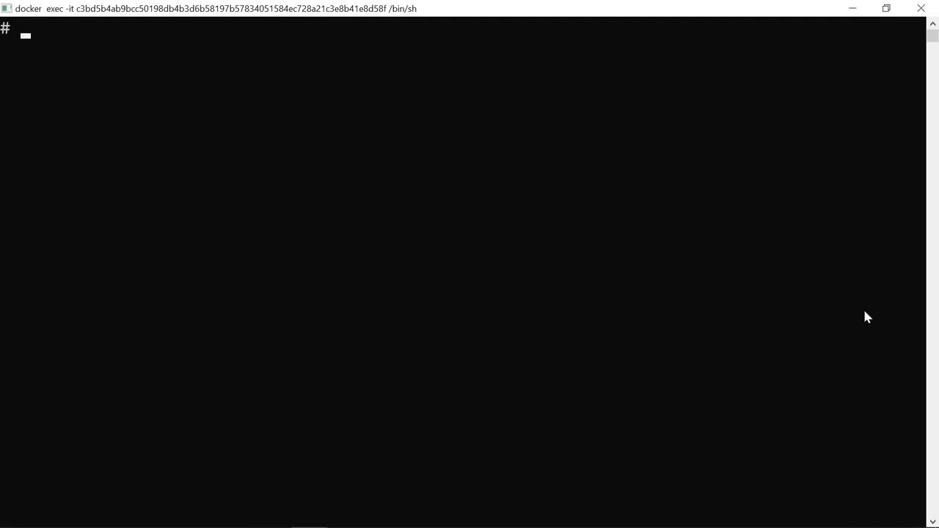
- Switch to the terminal, make a directory named projects and change into it
text(mkdir projects)
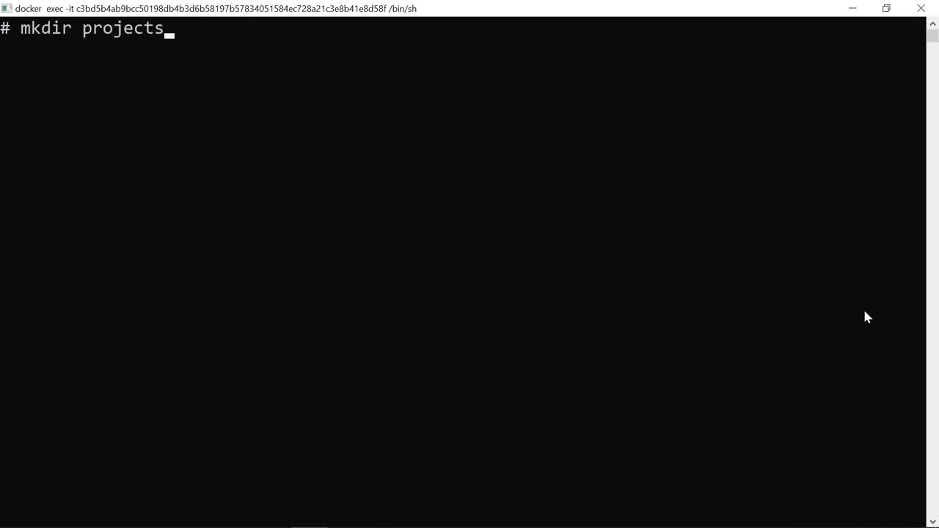
key(Return)
text(cd projects)
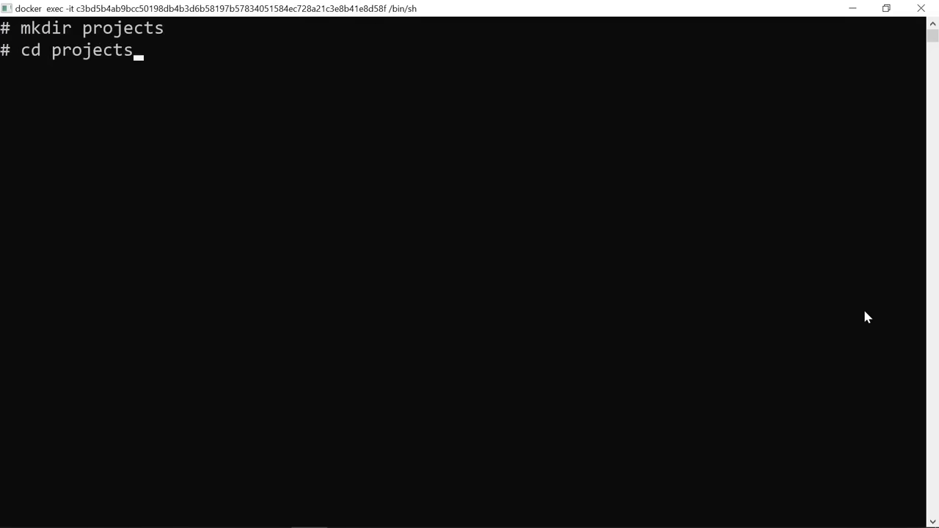
key(Return)
- Clone my-first-repo with git clone and the copied HTTPS URL, and list the projects directory with ls -la
text(git )
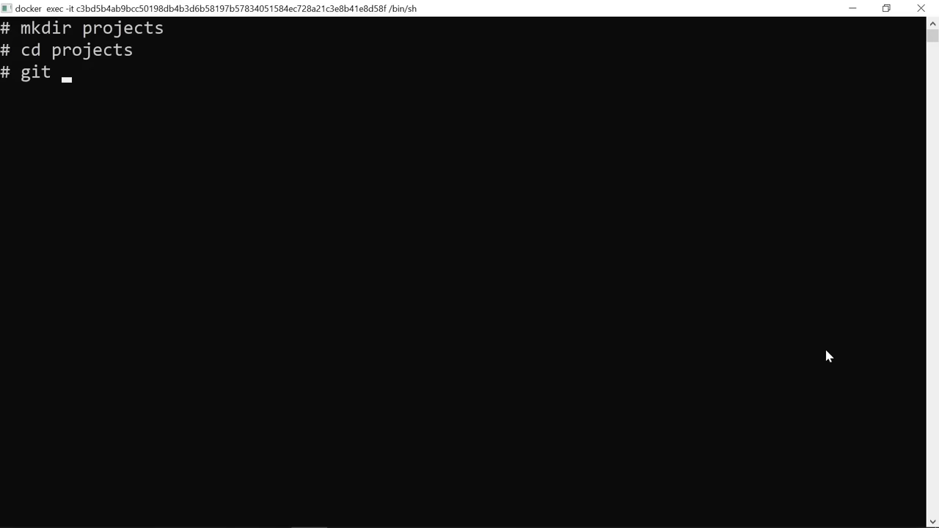
text(clone)
key(ctrl+v)
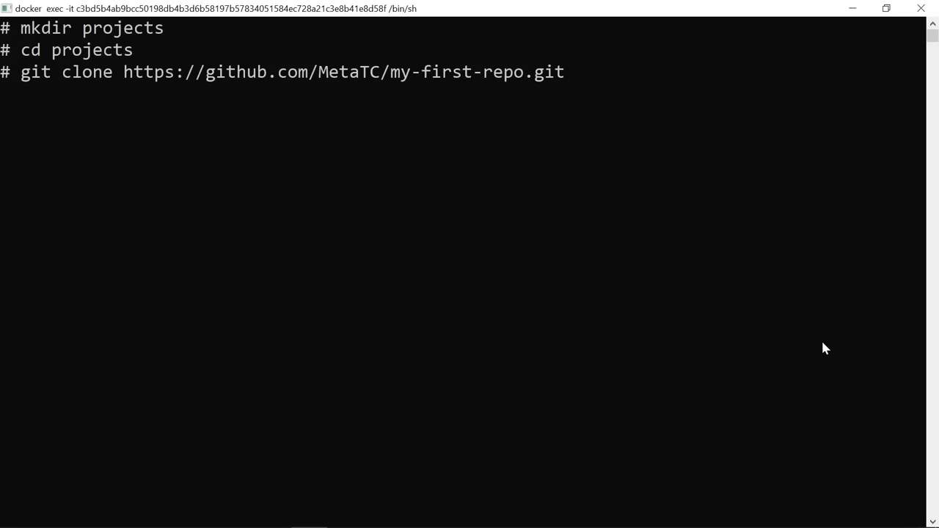
key(Return)
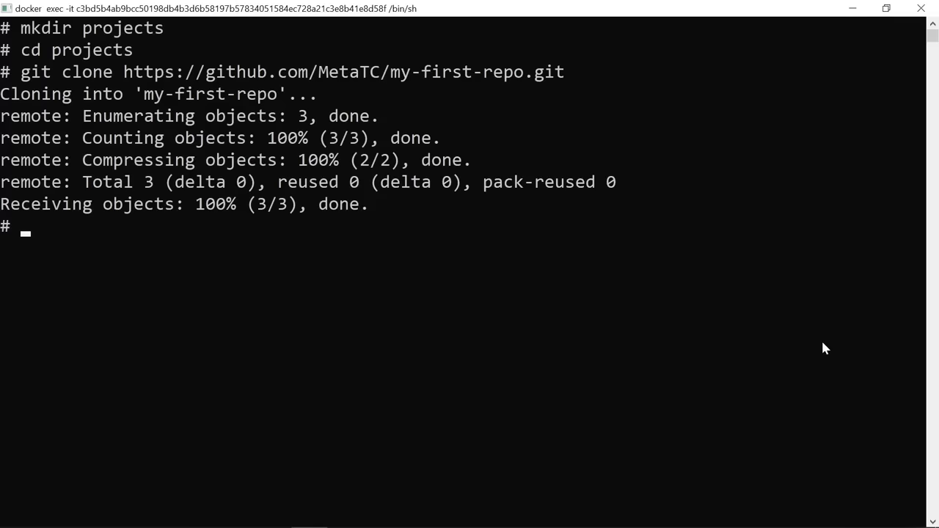
text(ls -la)
key(Return)
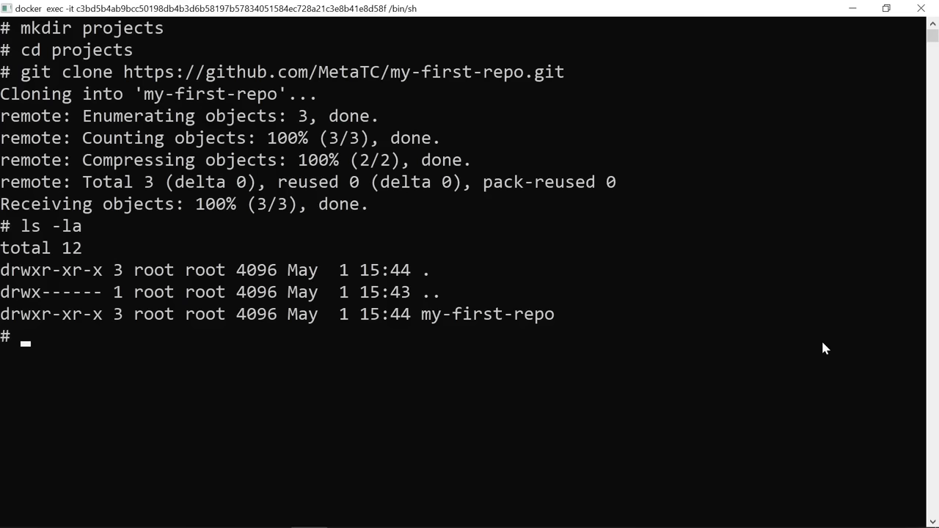
- Change into the my-first-repo directory and list its contents with ls -l and with ls -la
text(cd my-first)
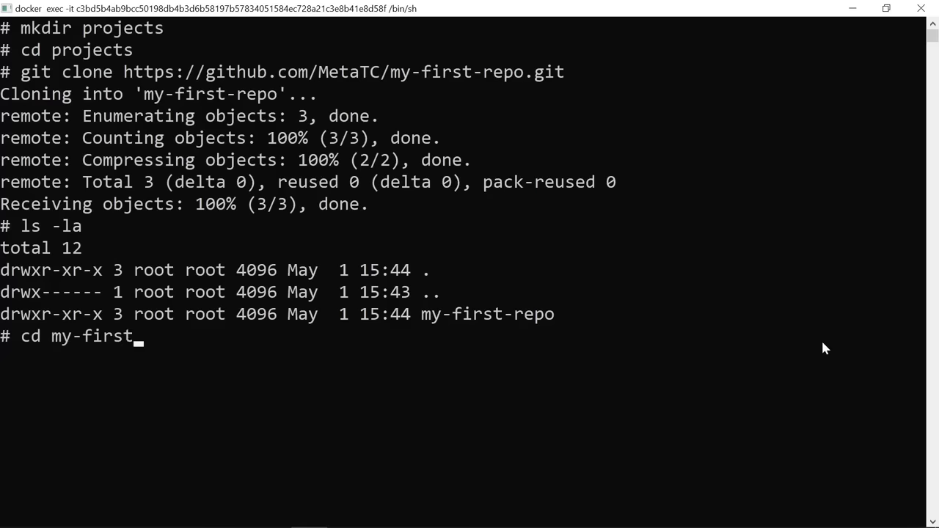
text(-repo)
key(Return)
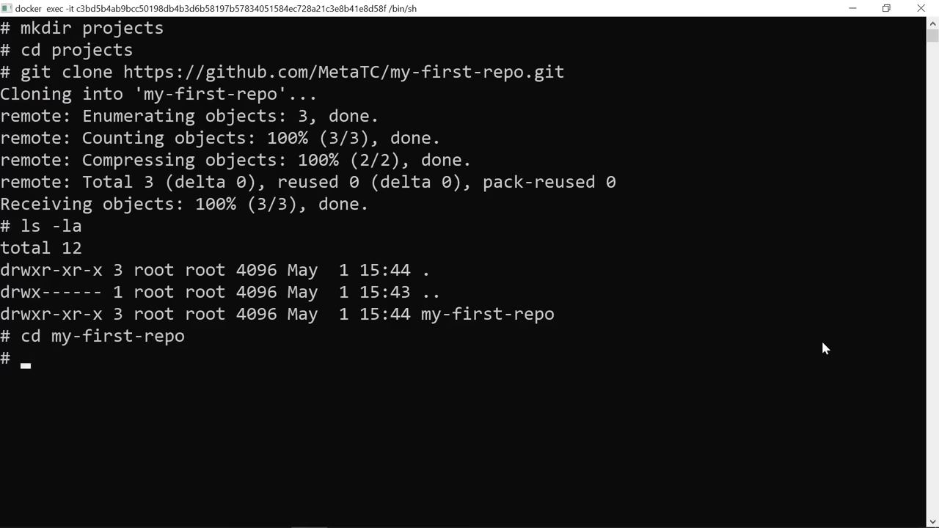
text(ls -l)
key(Return)
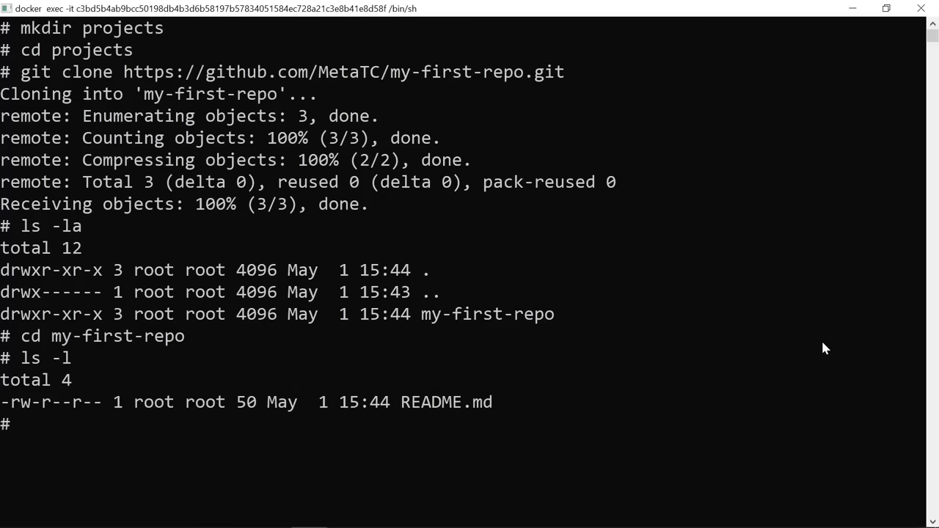
text(ls -la)
key(Return)
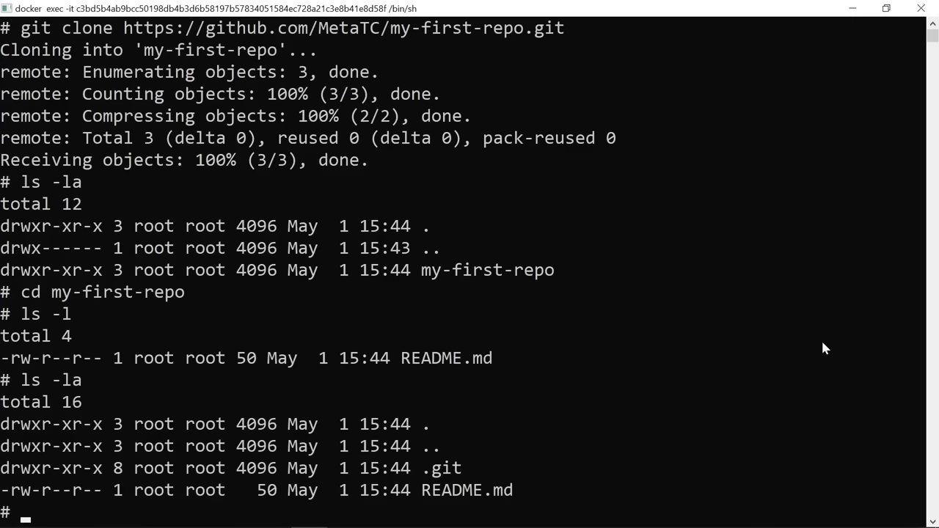